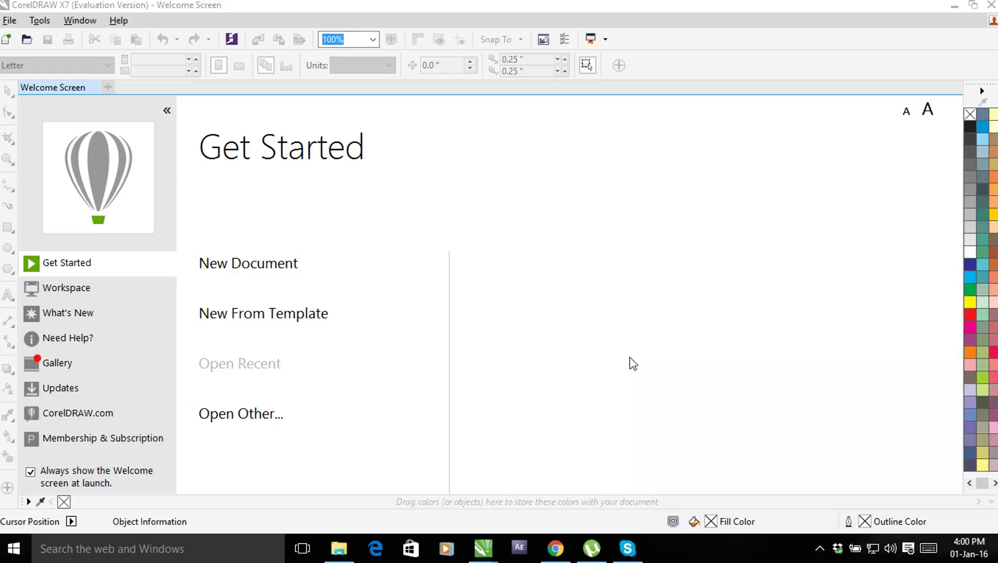
Step: Switch to the Untitled-1.cdr BMW logo drawing from the taskbar and close it with Ctrl+F4
left_click(563, 336)
left_click(457, 338)
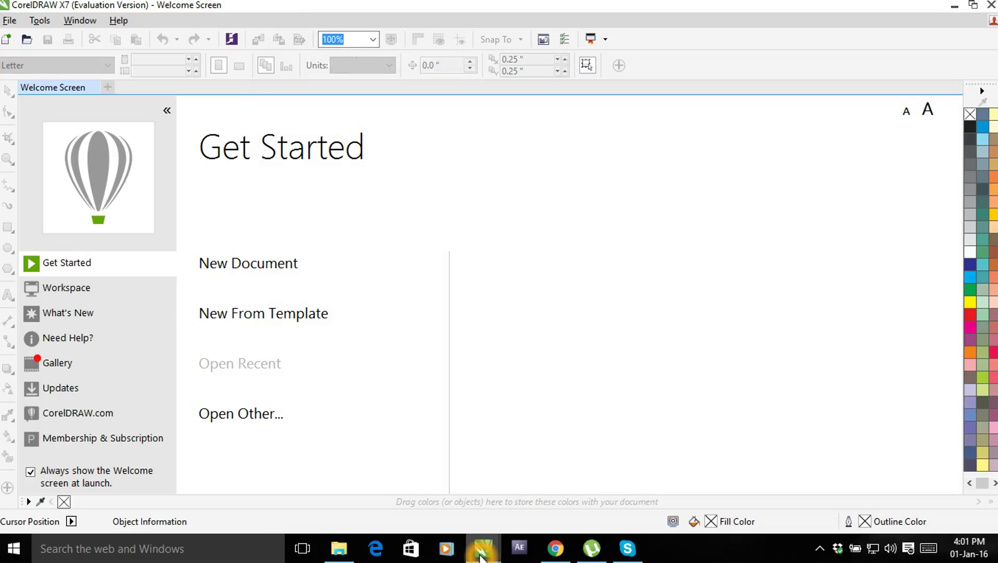
left_click(466, 539)
left_click(425, 509)
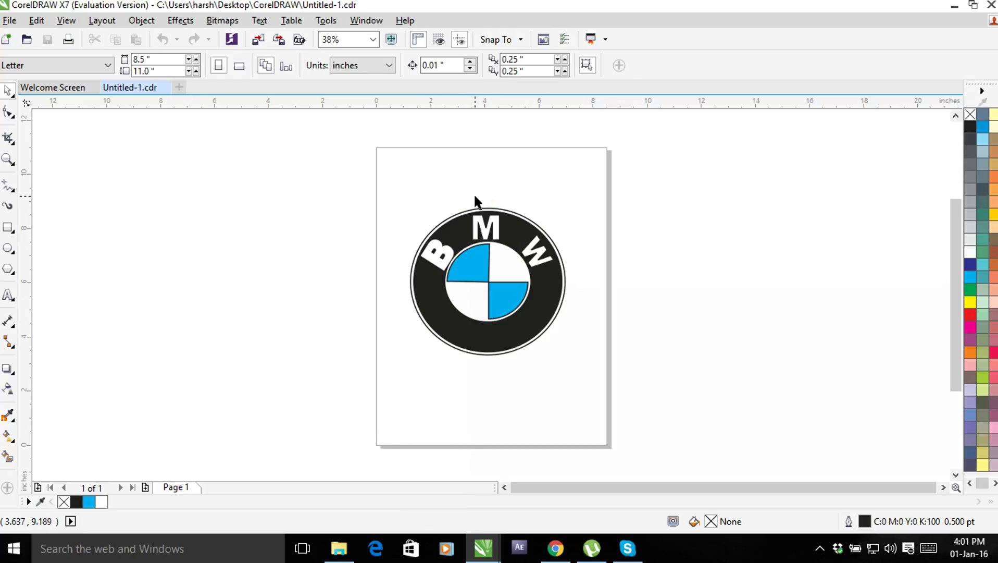
left_click(278, 177)
left_click(194, 6)
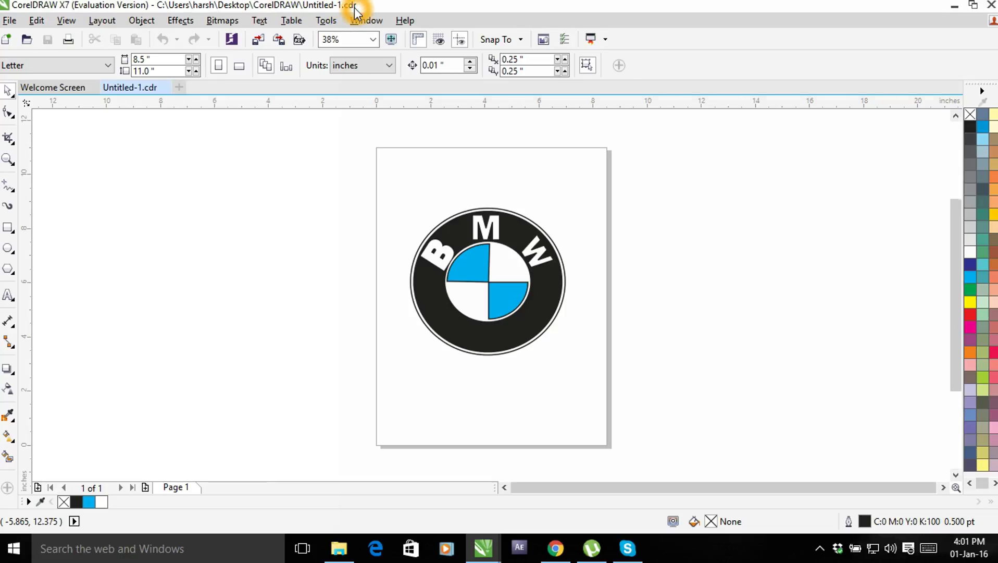
key("ctrl+F4")
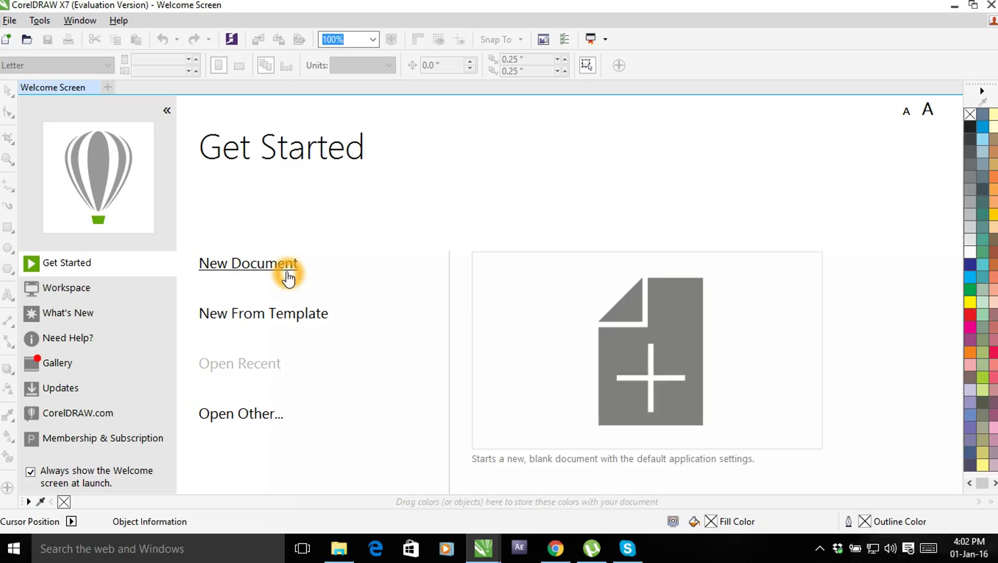
Step: Start a new blank document and replace its default name with 'intro'
mouse_move(248, 263)
left_click(287, 273)
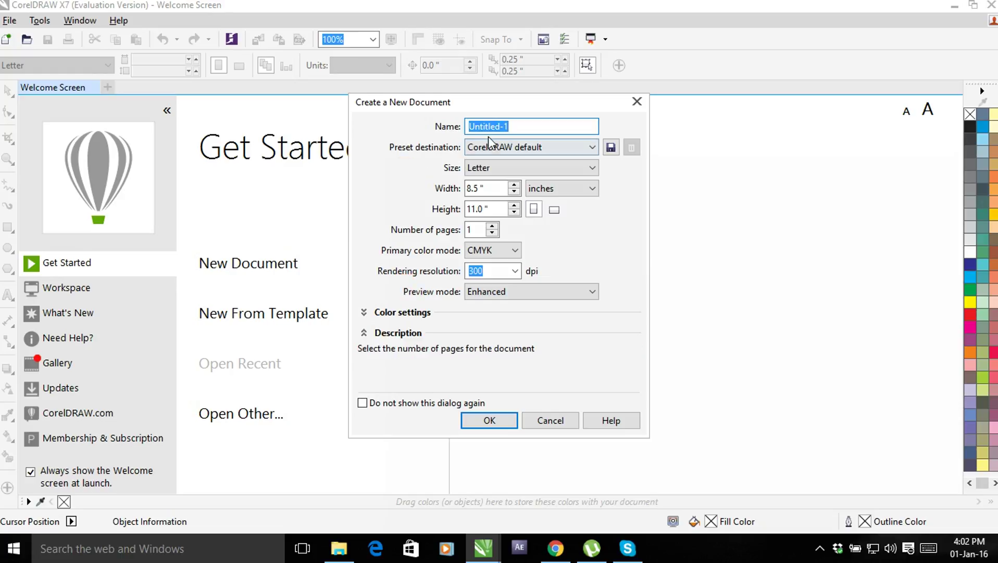
left_click(520, 129)
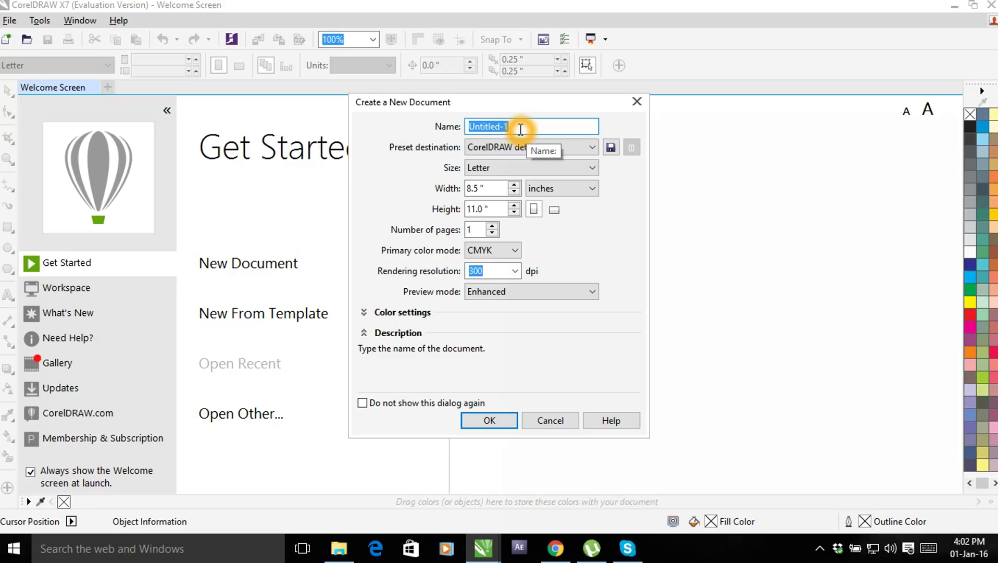
type("intr")
type("p")
key("BackSpace")
type("o")
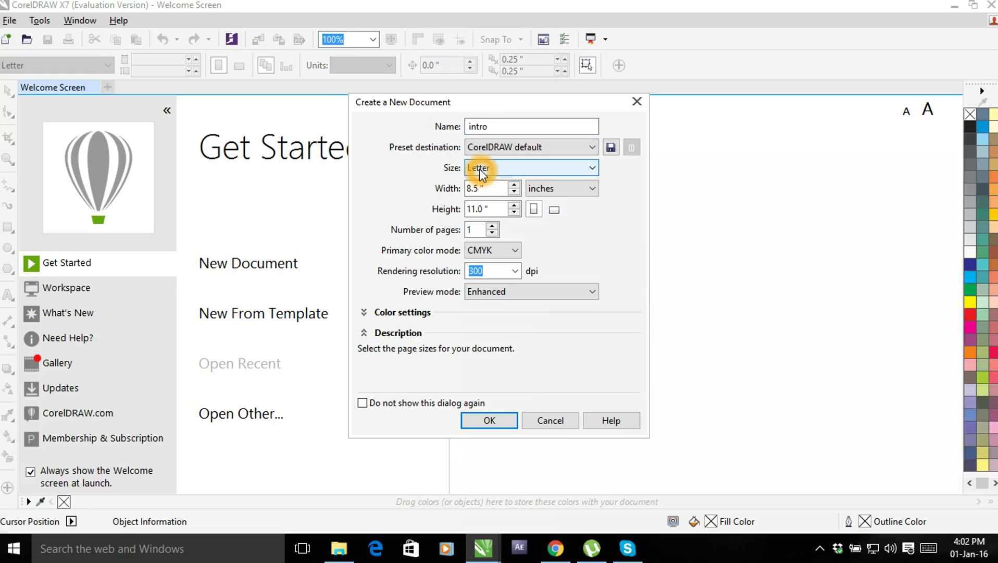
left_click(592, 170)
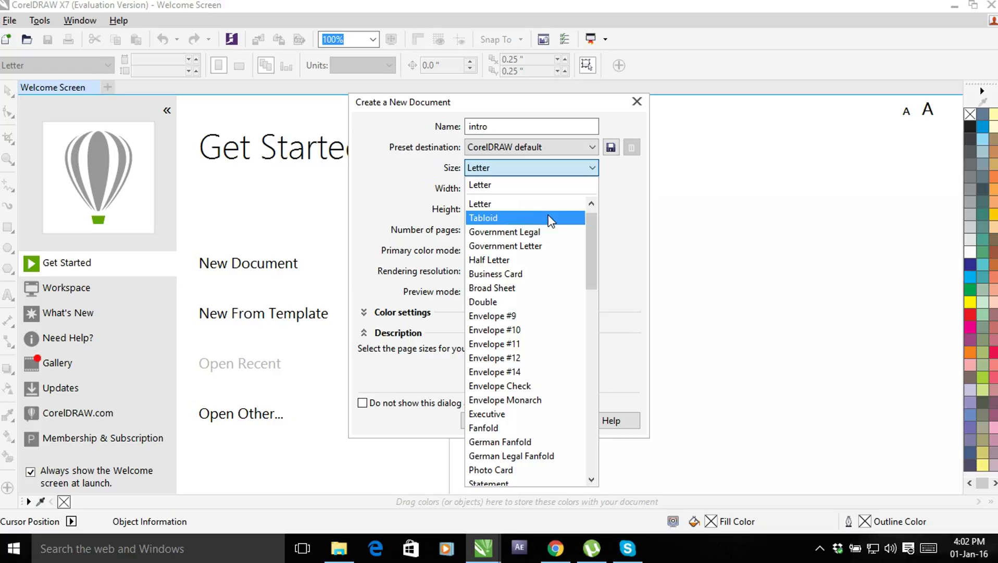
left_click(590, 251)
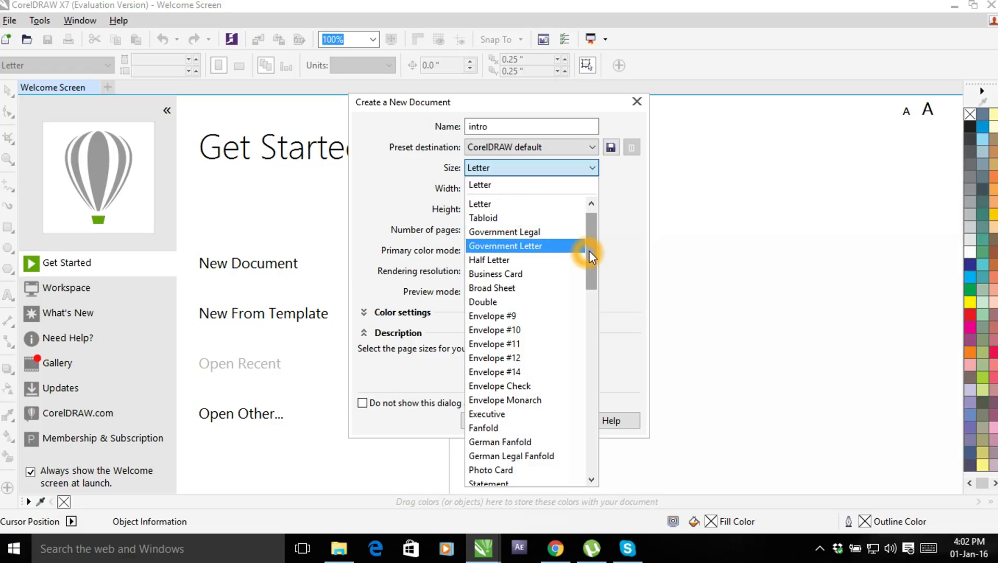
left_click_drag(590, 250, 591, 361)
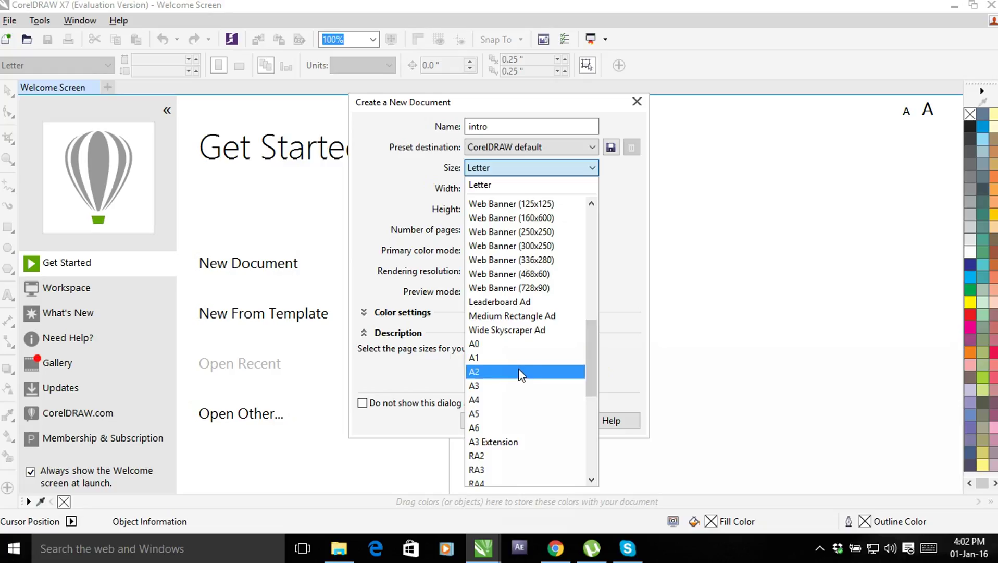
left_click(523, 410)
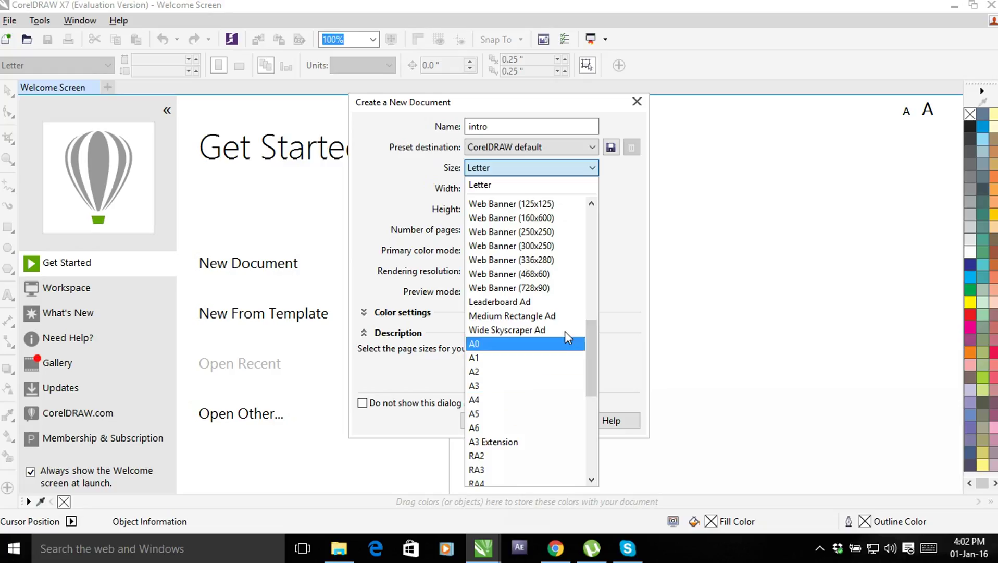
left_click(632, 240)
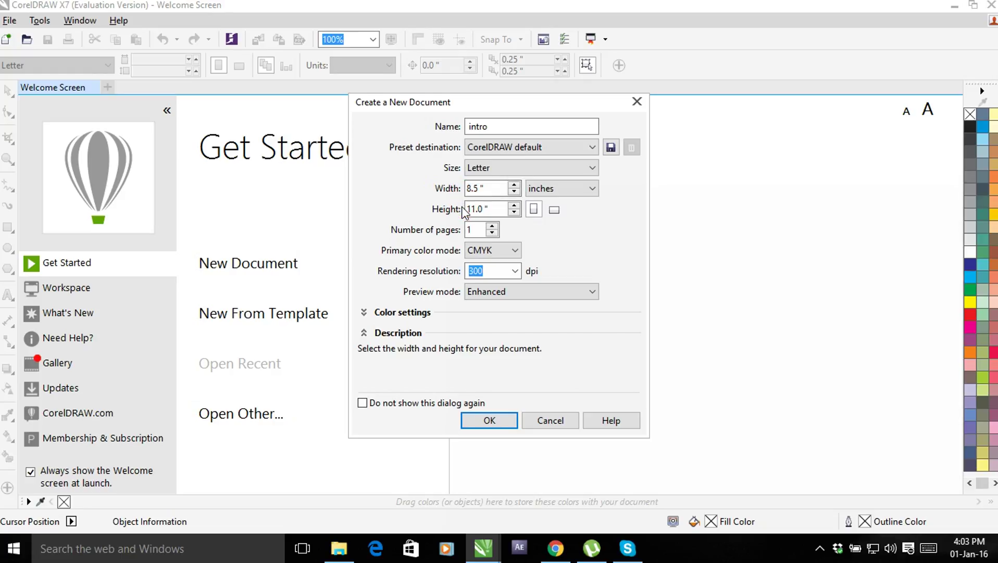
left_click(507, 189)
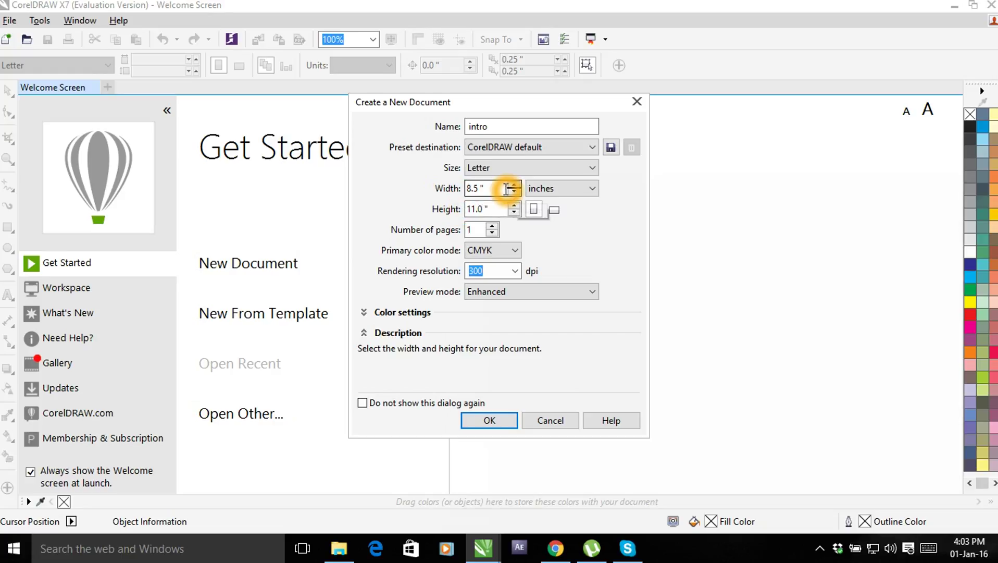
left_click(484, 189)
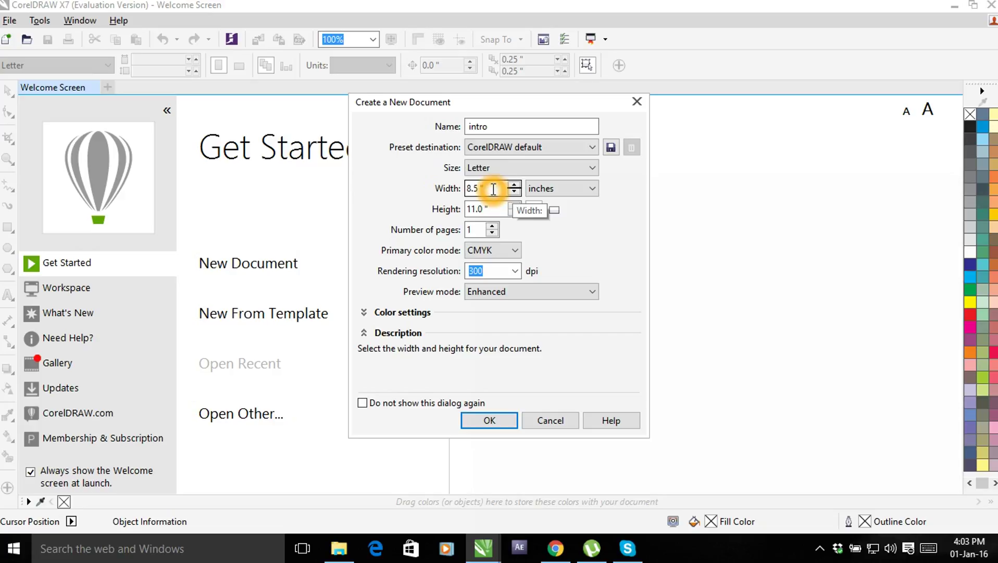
left_click(494, 202)
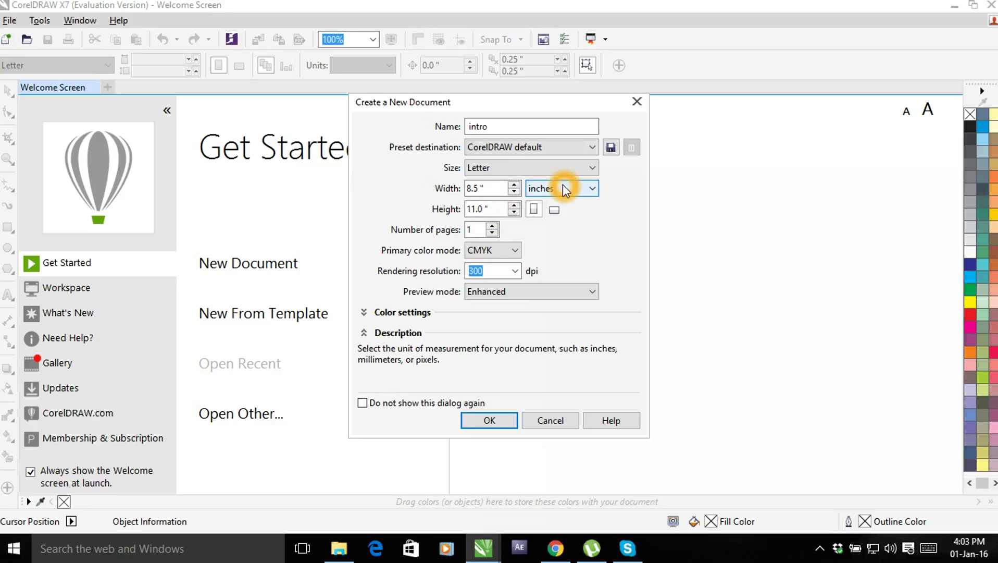
left_click(590, 189)
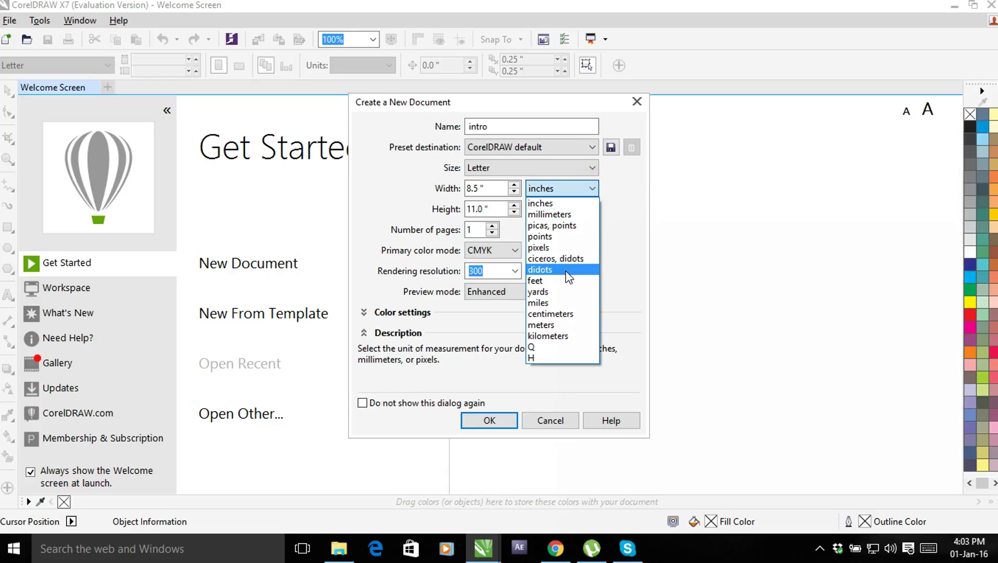
left_click(624, 231)
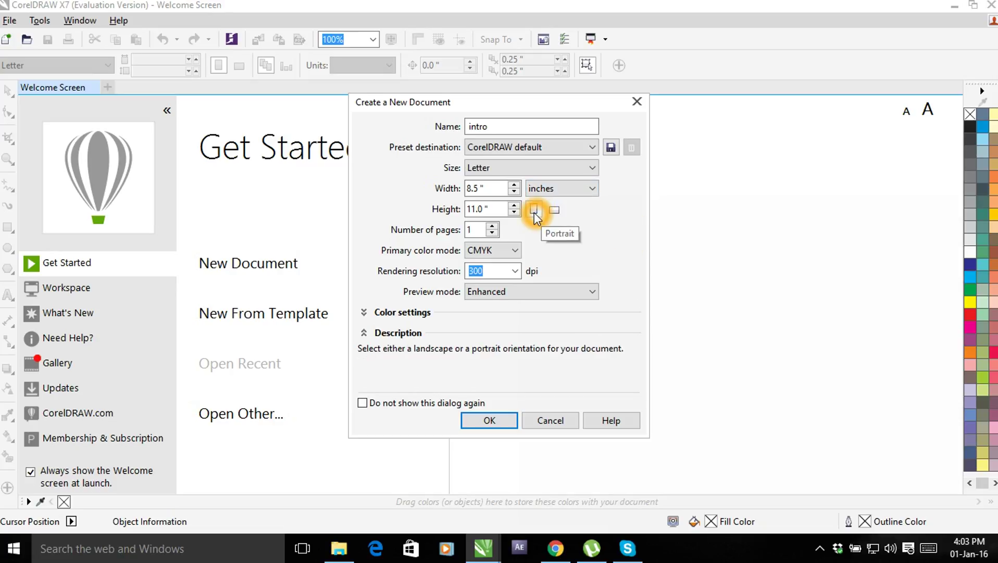
left_click(553, 210)
Step: Check the page count and rendering resolution, then create the one-page Letter-size 'intro' document
left_click(477, 229)
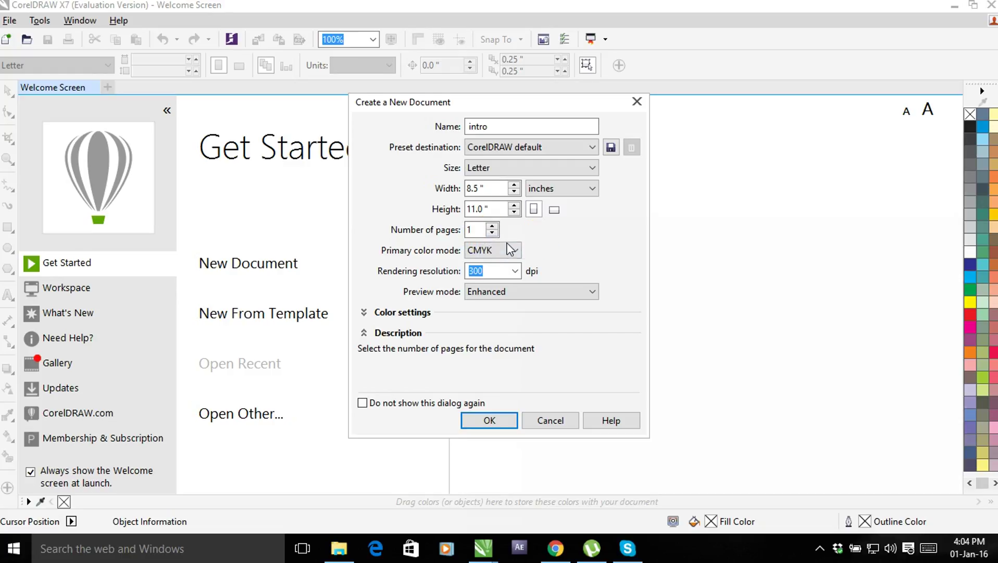
double_click(501, 270)
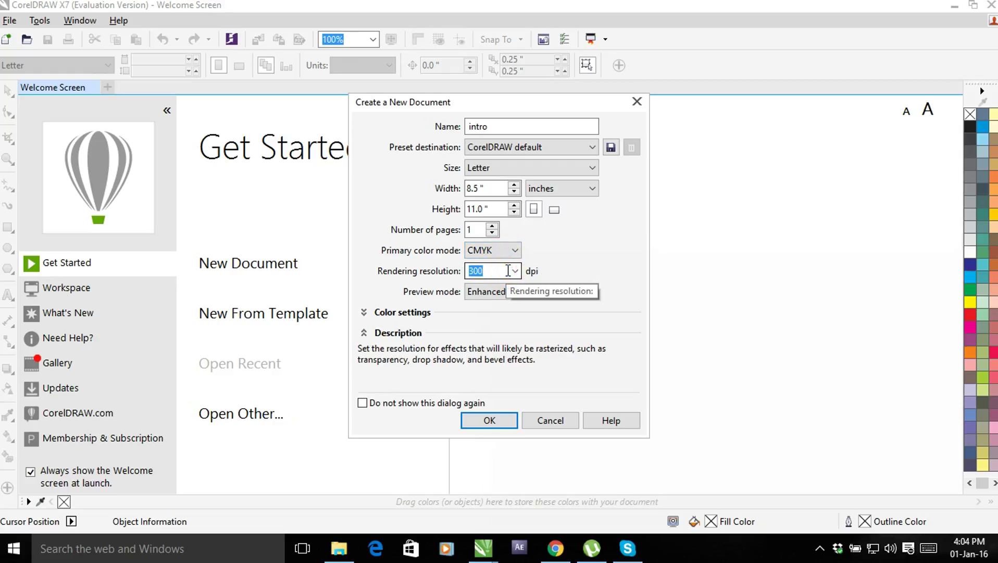
double_click(509, 270)
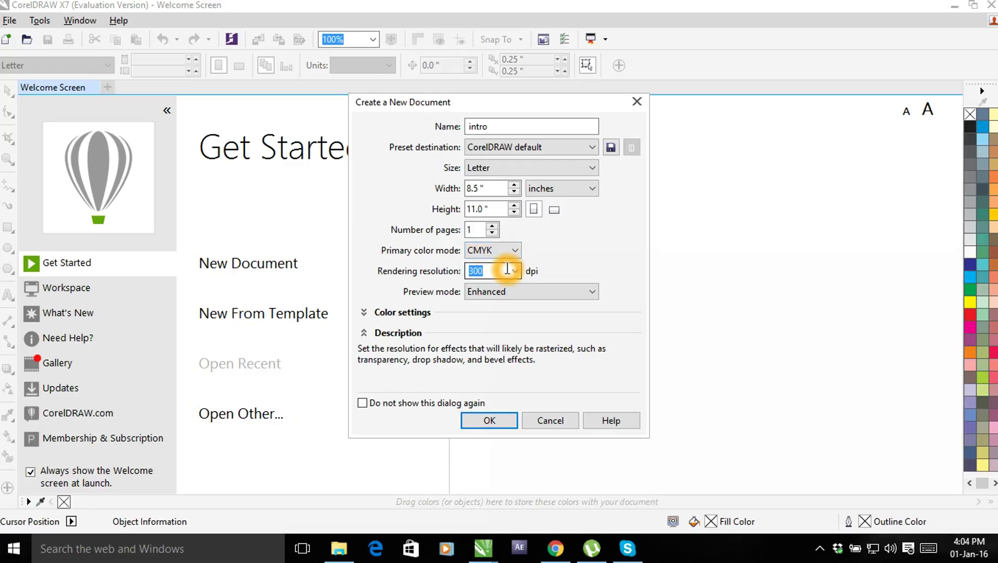
left_click(548, 338)
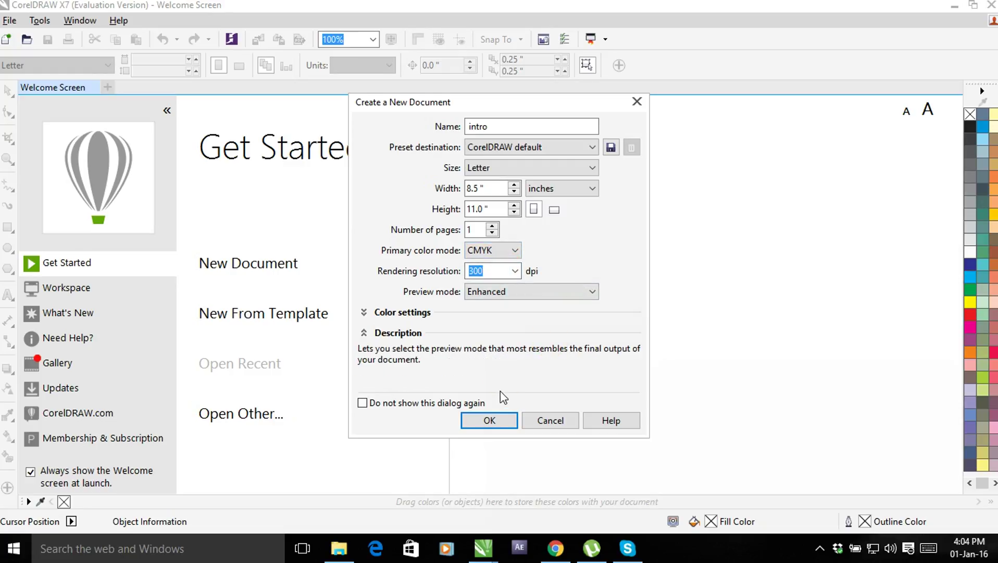
left_click(499, 421)
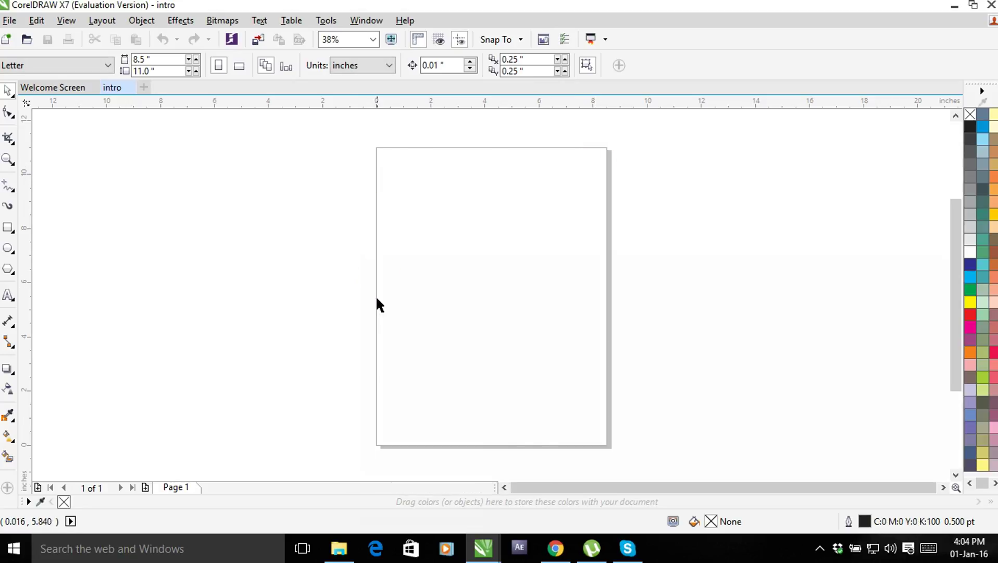
left_click(372, 403)
left_click(598, 441)
left_click(612, 283)
left_click(605, 157)
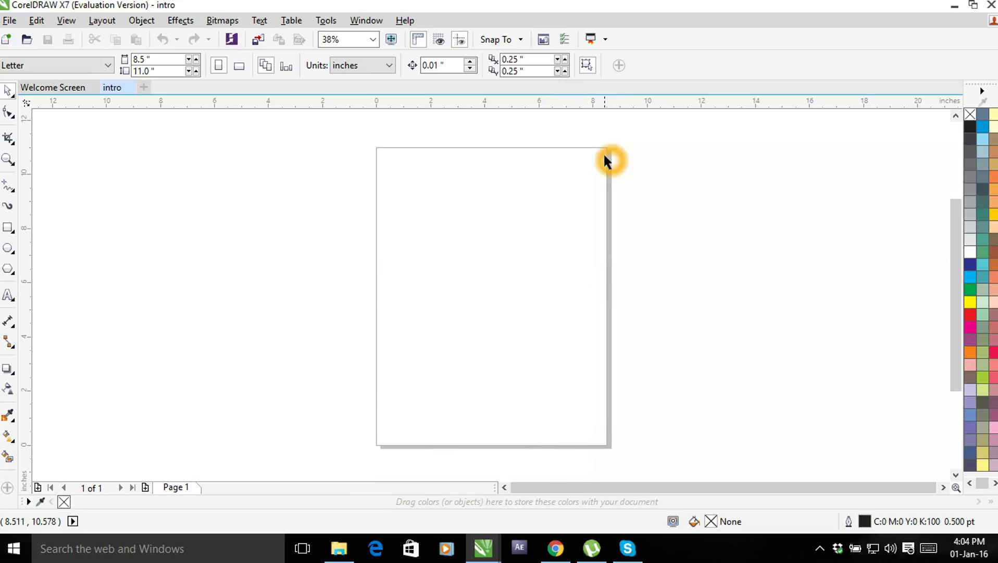
left_click(379, 432)
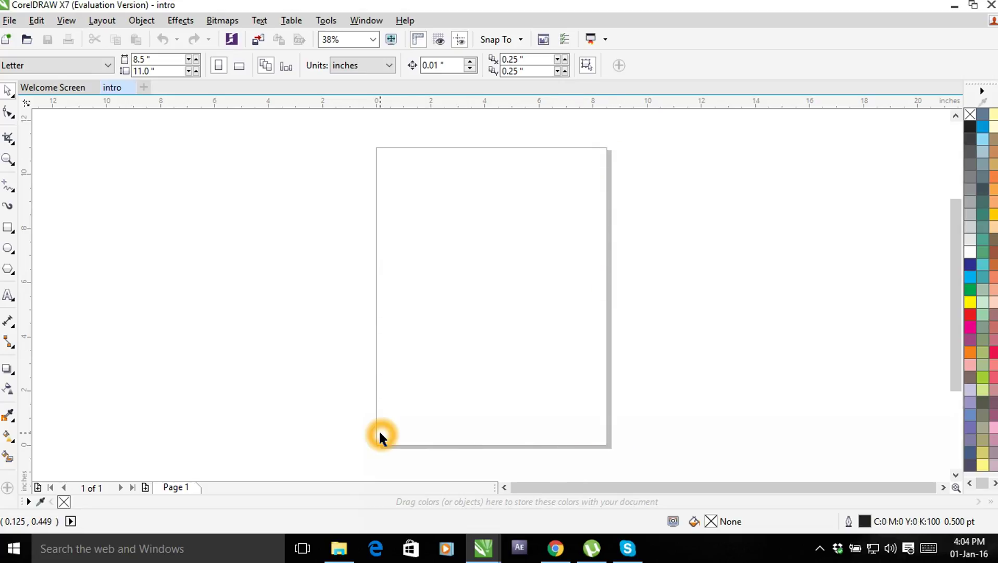
left_click(457, 332)
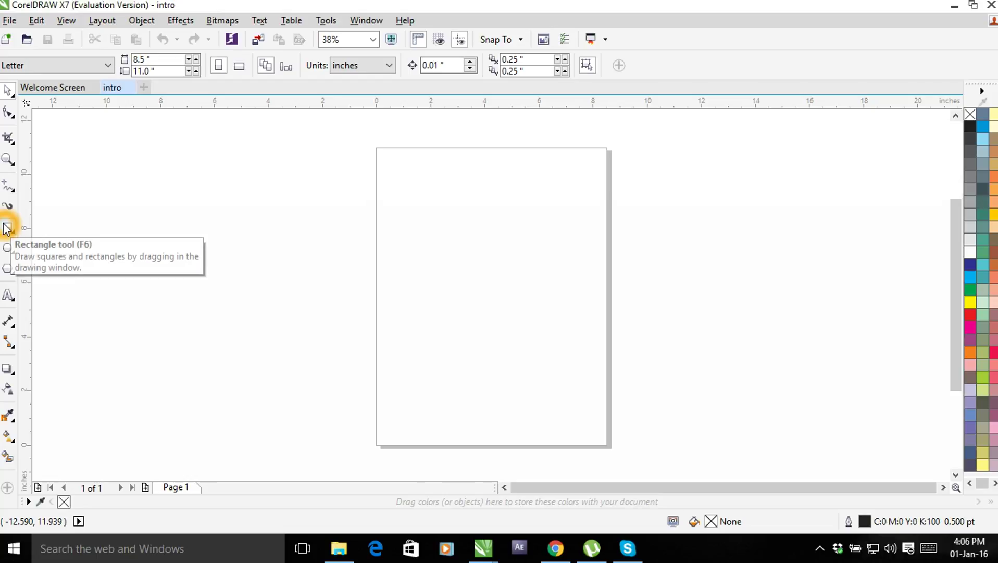
left_click(9, 204)
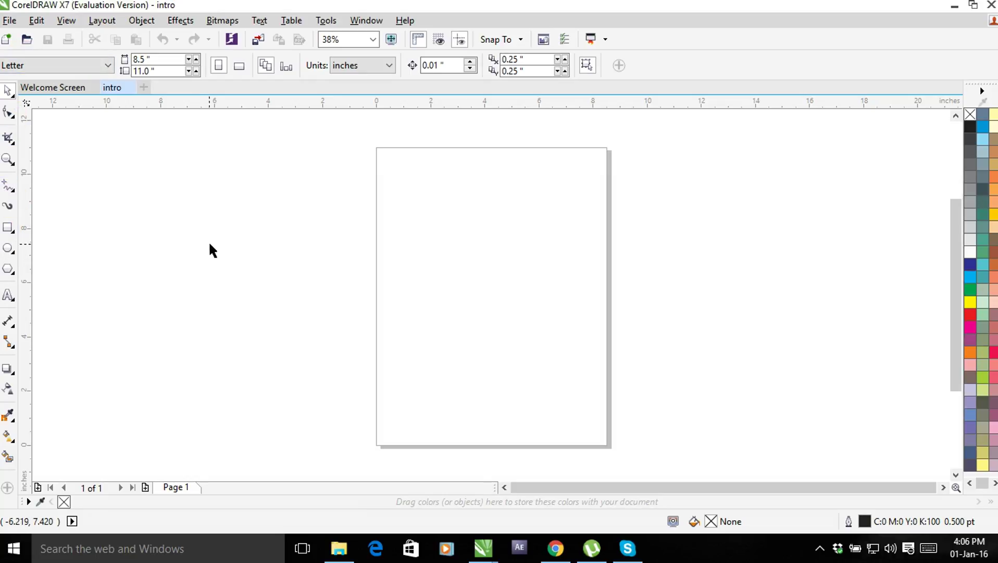
left_click(255, 229)
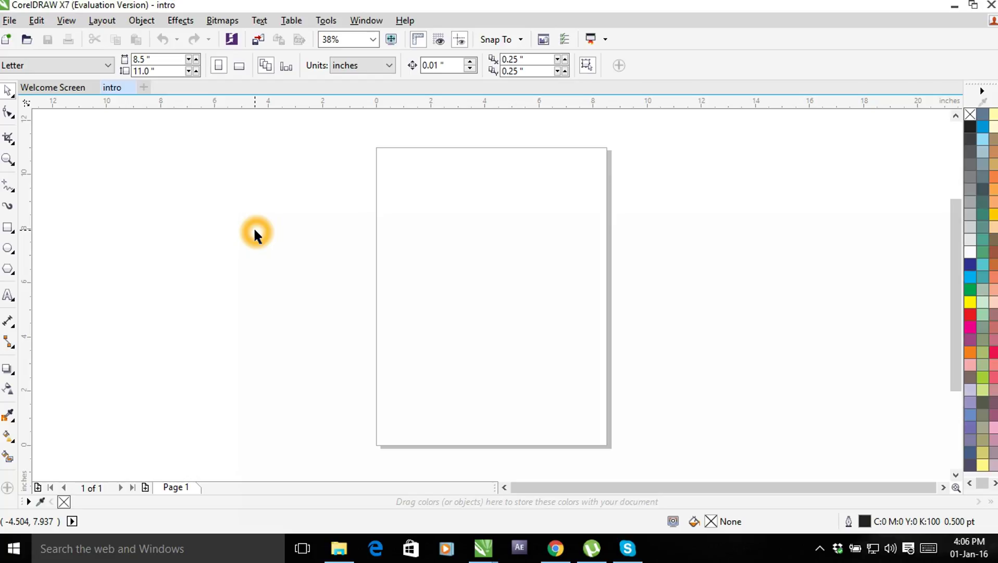